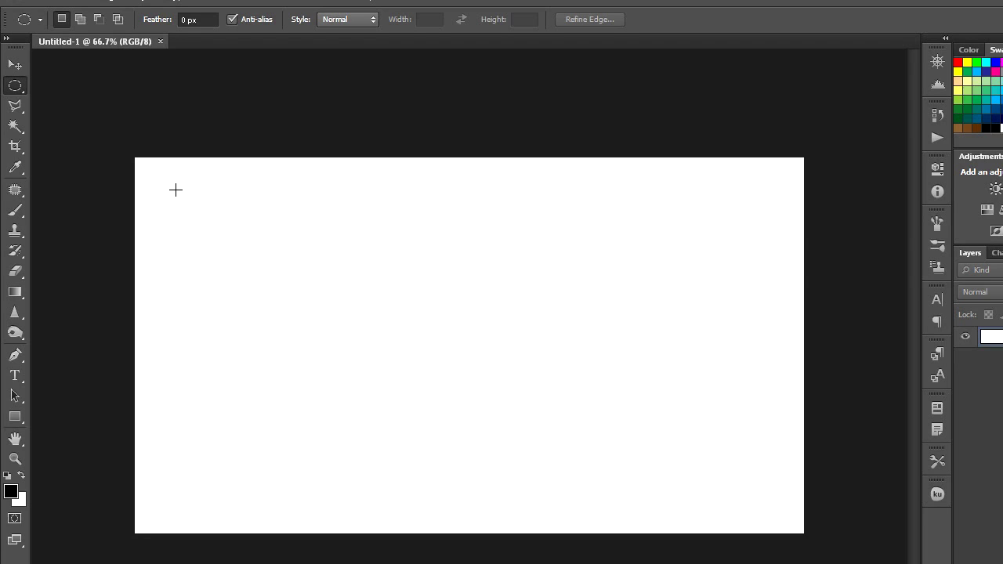
Type 'Photoshop' on the white canvas in pink 350 pt Kunstler Script.
left_click(15, 377)
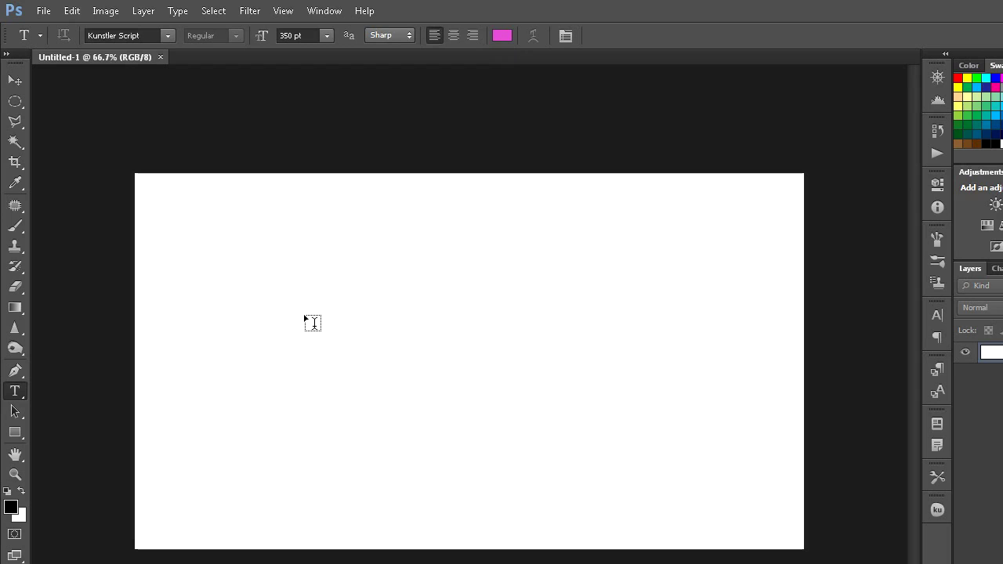
left_click(210, 352)
type("Ph")
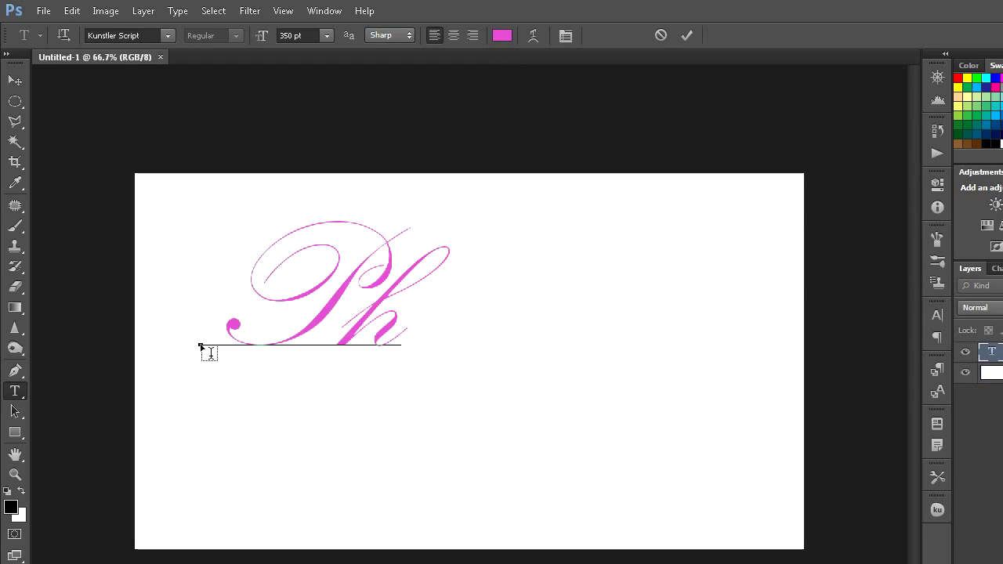
type("otosh")
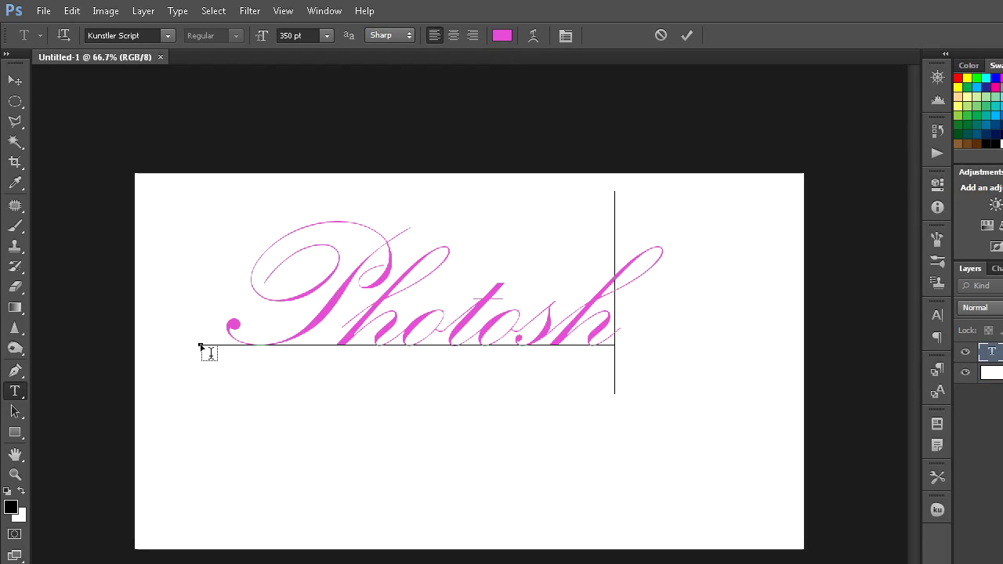
type("op")
Stretch the Photoshop lettering to about 115% width and 119% height with free transform.
left_click(15, 80)
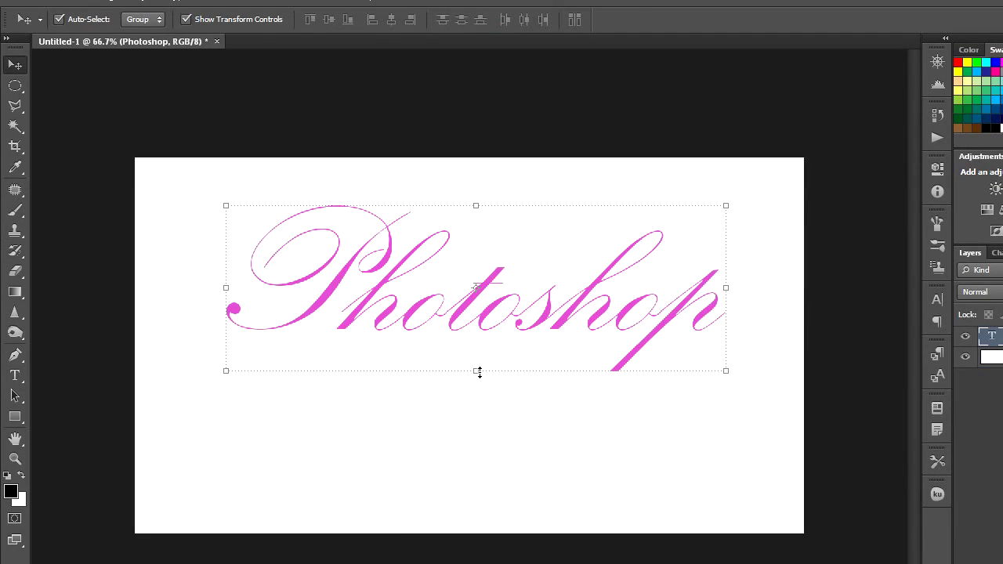
left_click_drag(479, 373, 478, 408)
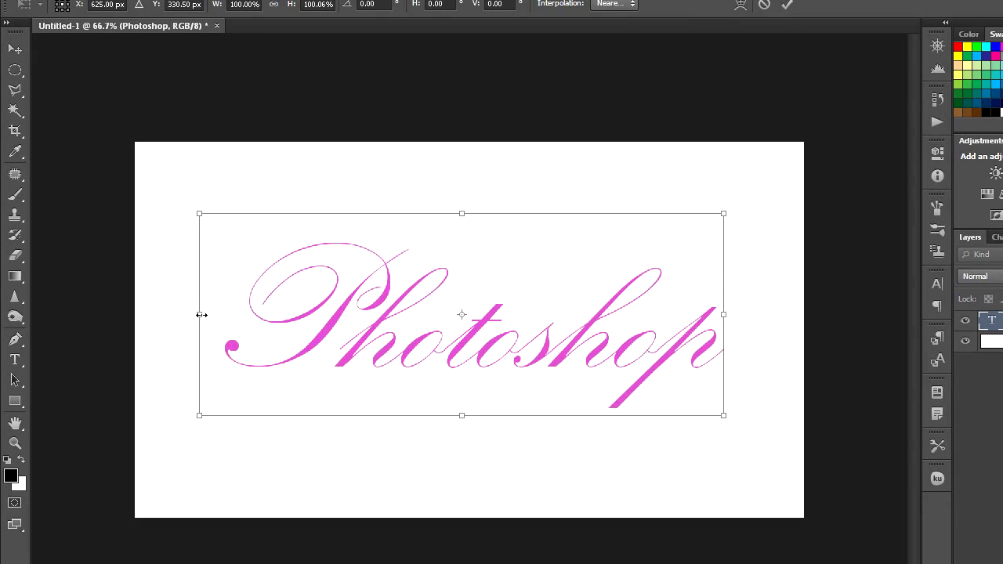
left_click_drag(202, 314, 162, 315)
left_click_drag(726, 314, 749, 306)
left_click_drag(447, 212, 446, 168)
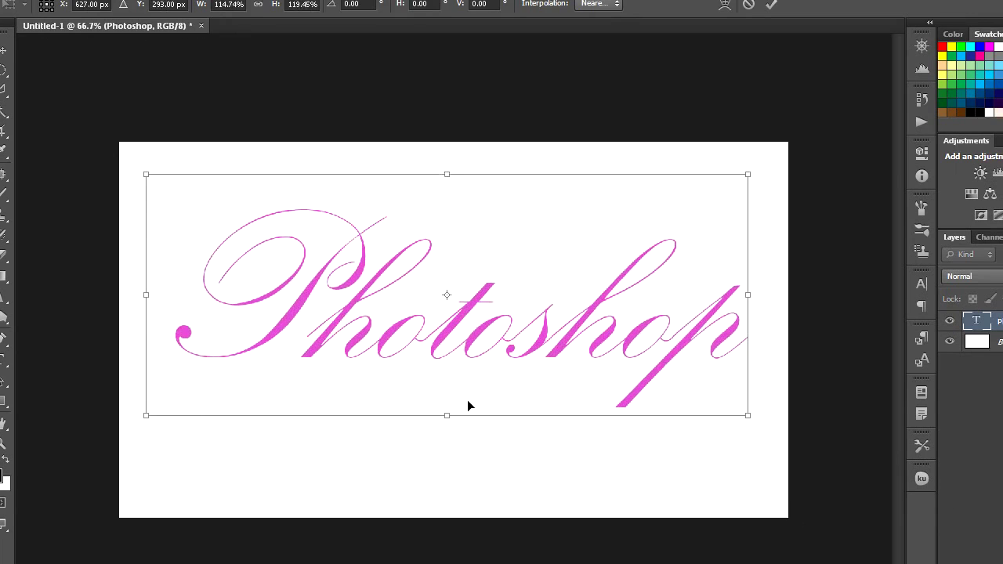
mouse_move(443, 415)
left_mouse_down()
mouse_move(442, 473)
mouse_move(439, 414)
left_mouse_up()
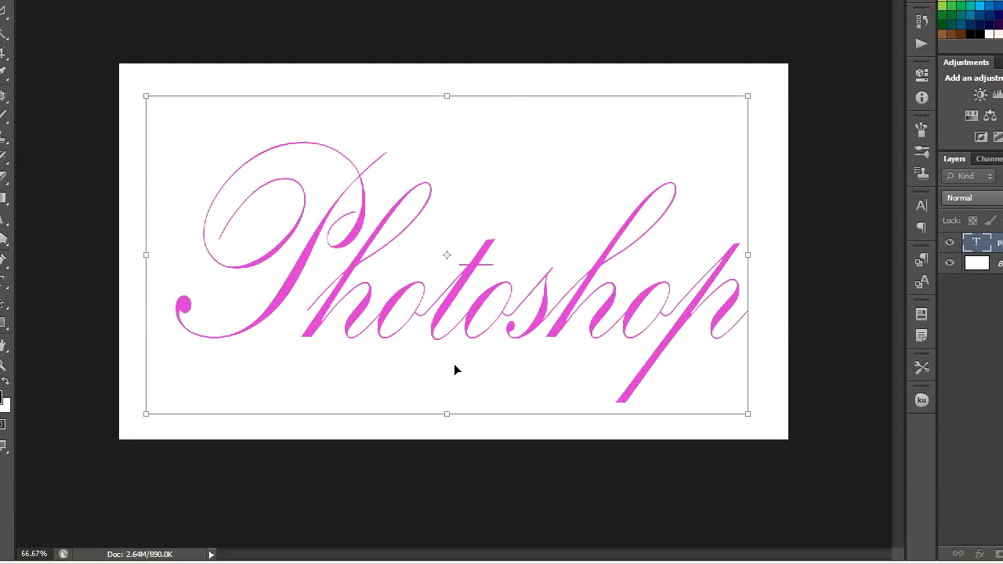
left_click_drag(539, 248, 540, 239)
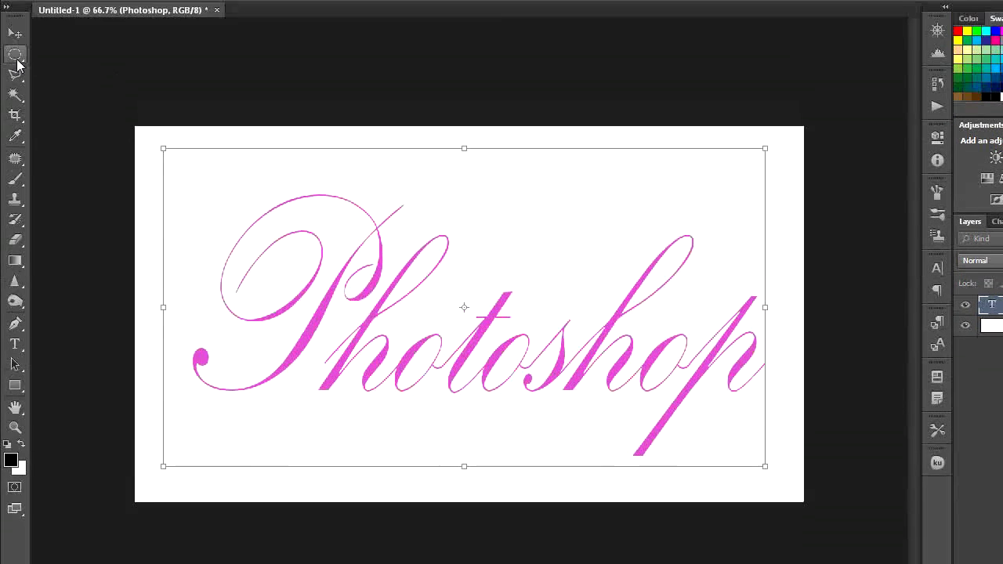
left_click(15, 101)
Apply the stretch, rasterize the Photoshop type layer and load its letter shapes as a selection.
left_click(514, 260)
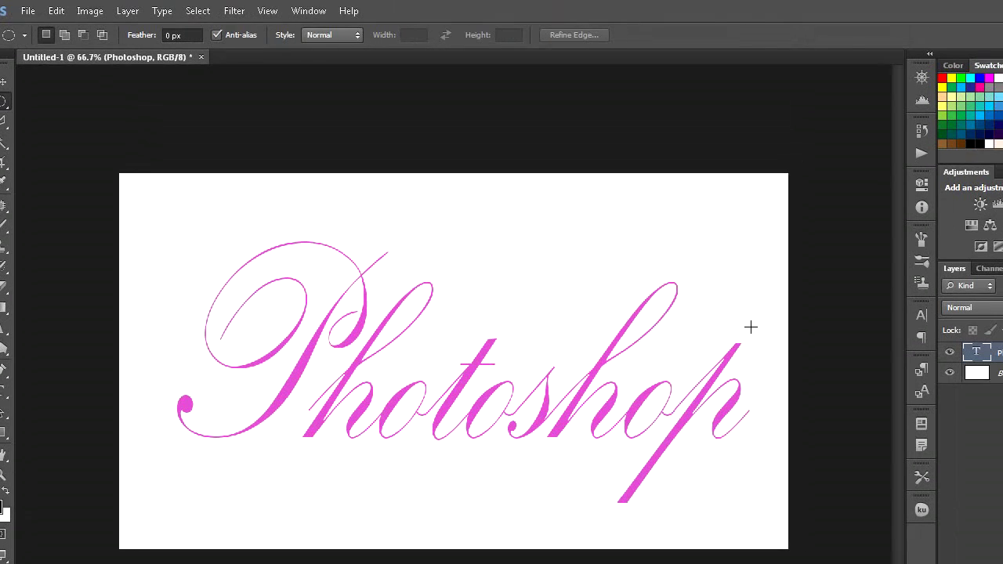
right_click(937, 354)
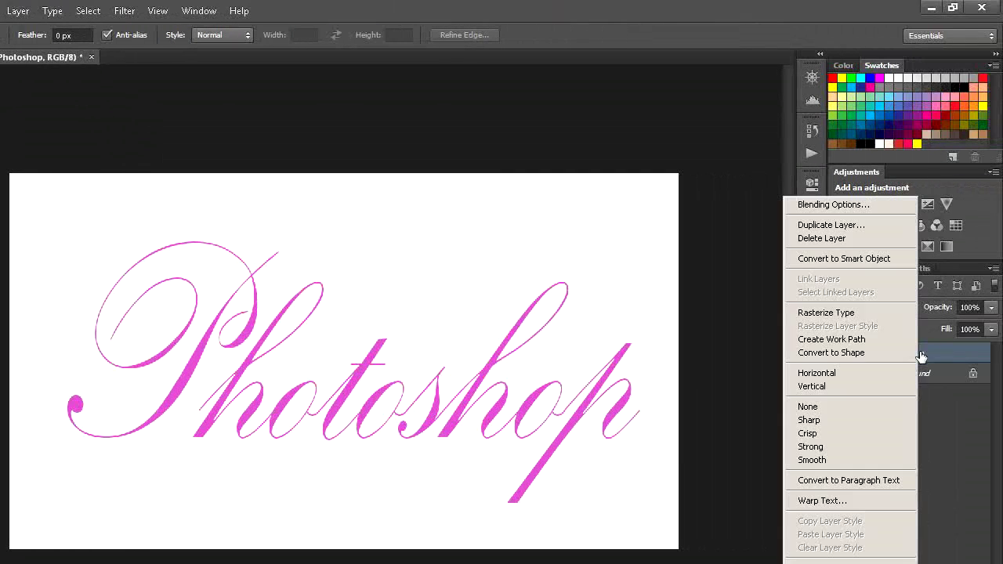
left_click(850, 317)
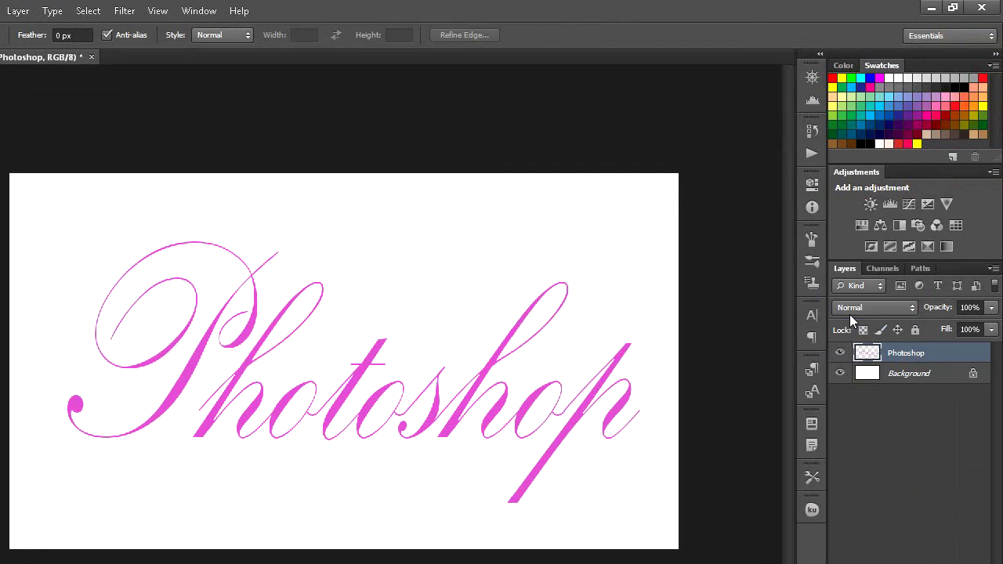
left_click(873, 357, "ctrl")
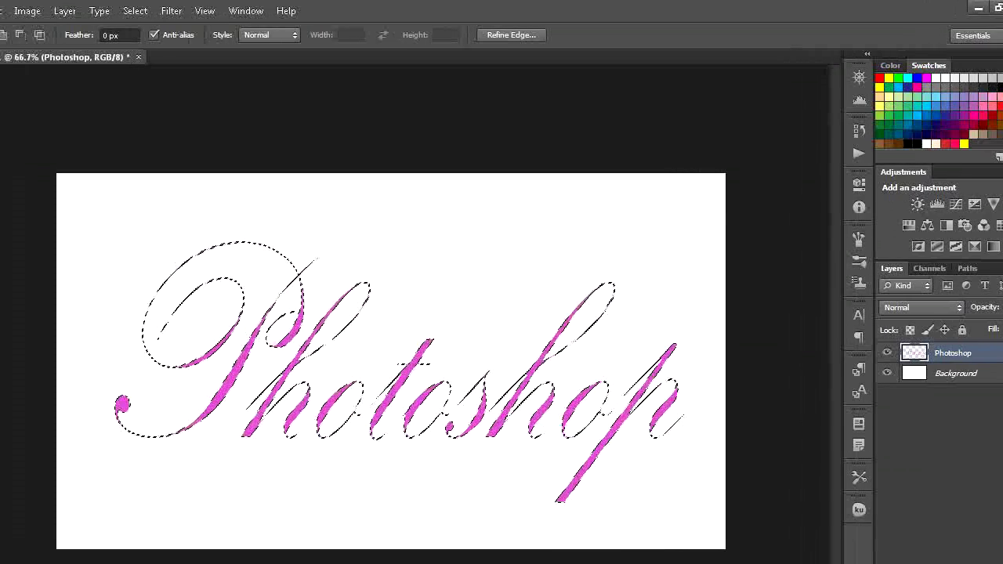
right_click(3, 311)
Fill the selected lettering with the Violet, Green, Orange gradient.
left_click(63, 302)
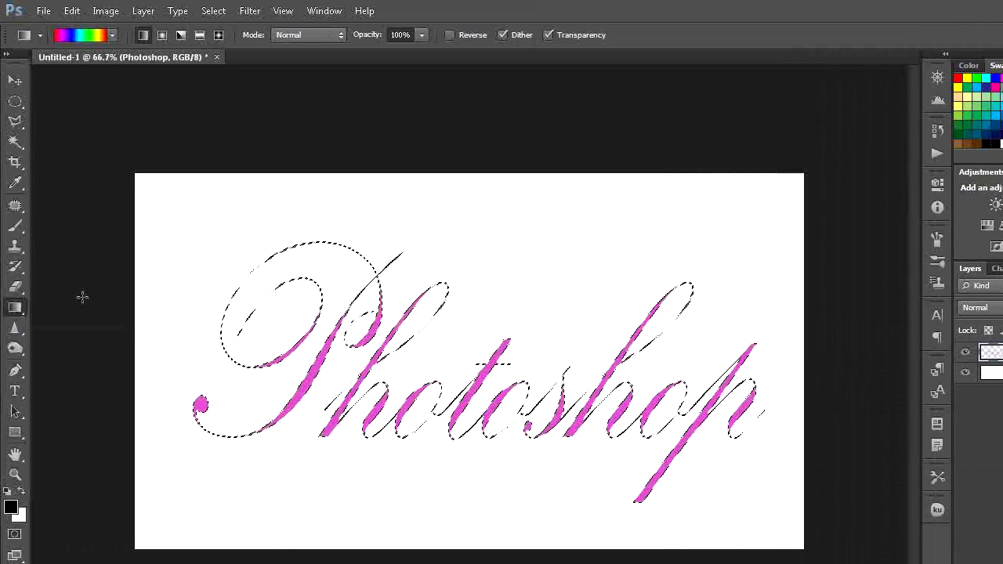
left_click(91, 35)
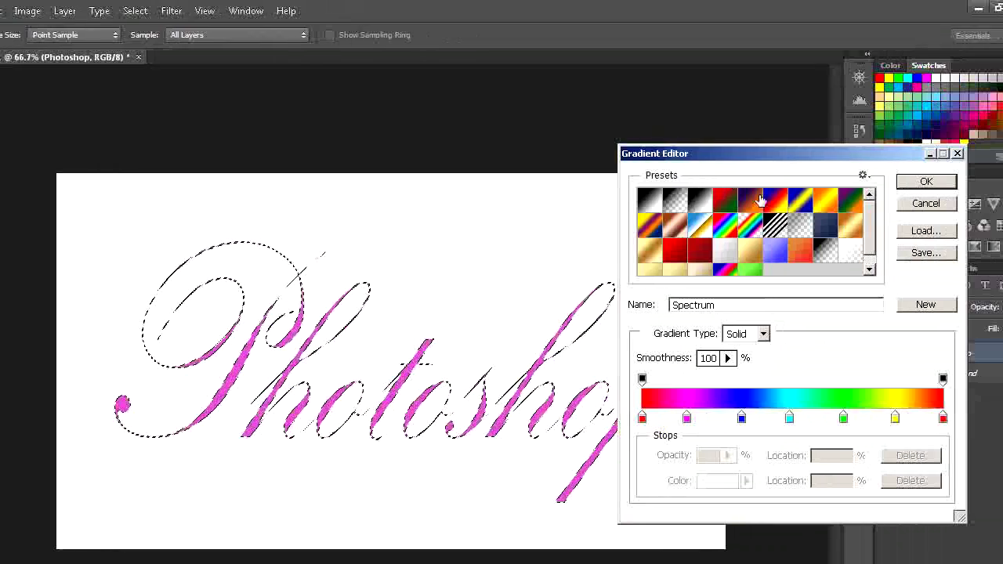
left_click(809, 206)
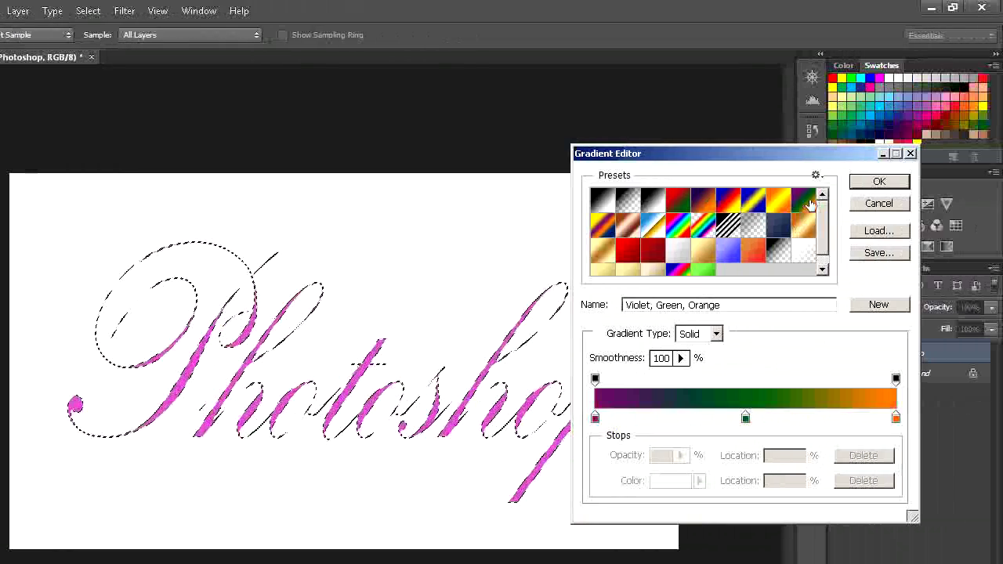
left_click(862, 187)
left_click_drag(164, 392, 733, 414)
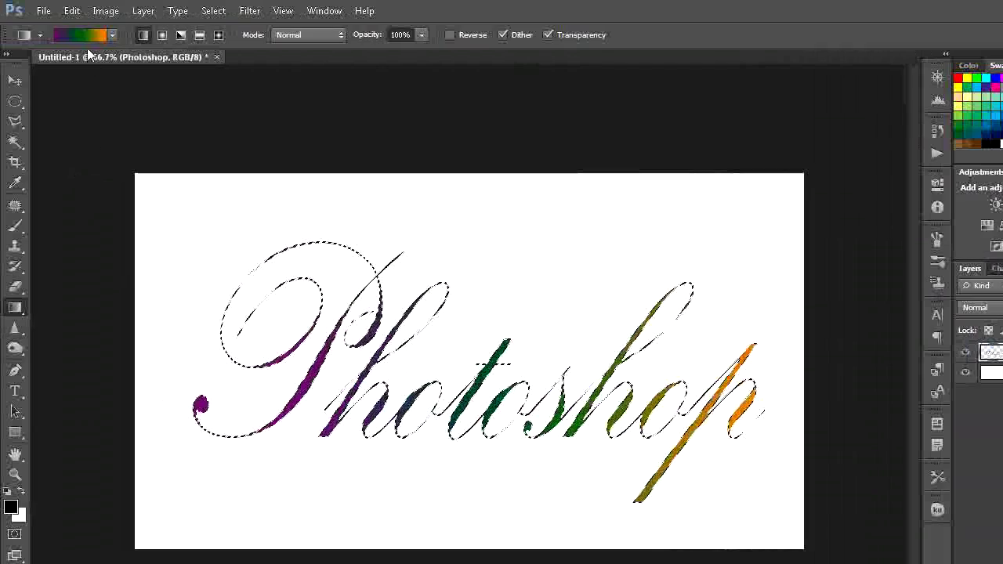
Repaint the lettering with the Spectrum gradient running left to right.
left_click(55, 35)
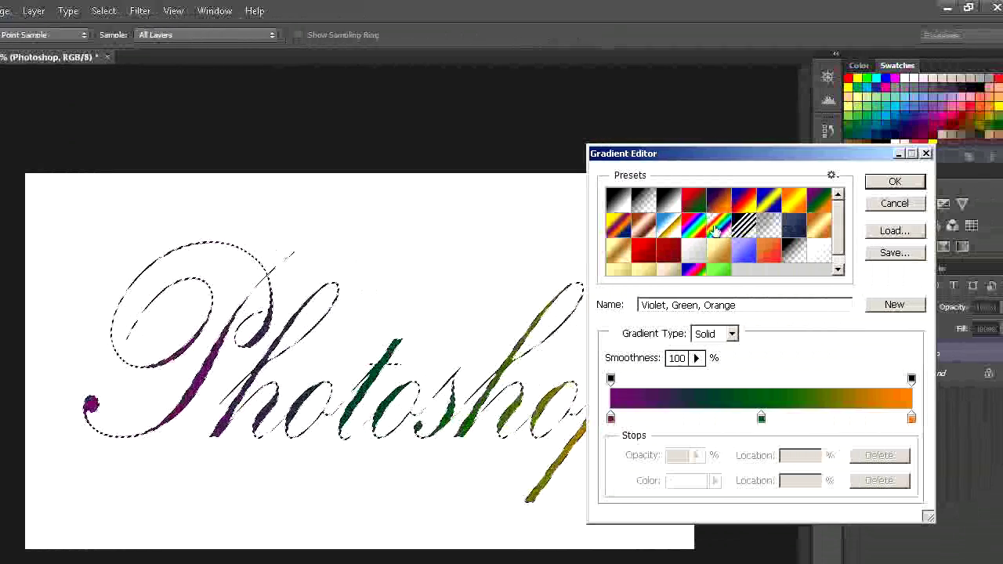
left_click(688, 227)
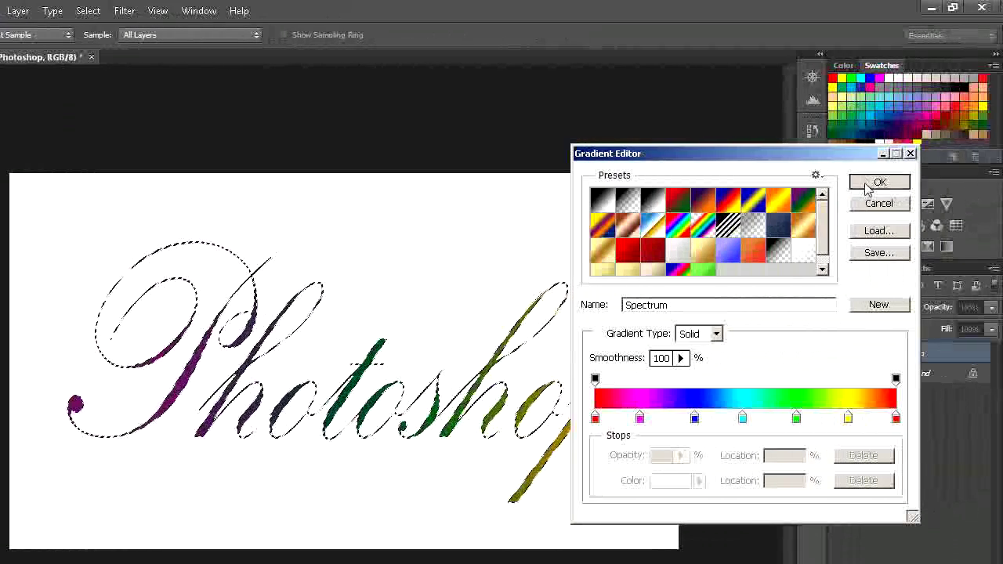
left_click(894, 181)
left_click_drag(126, 383, 750, 384)
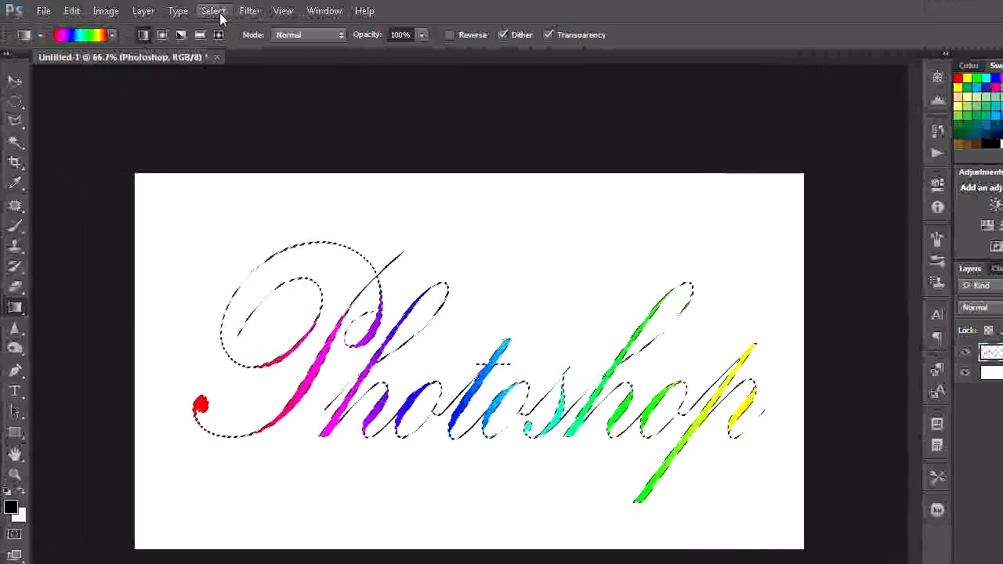
left_click(213, 11)
Deselect the lettering and fill the Background layer with black via Edit > Fill.
left_click(223, 40)
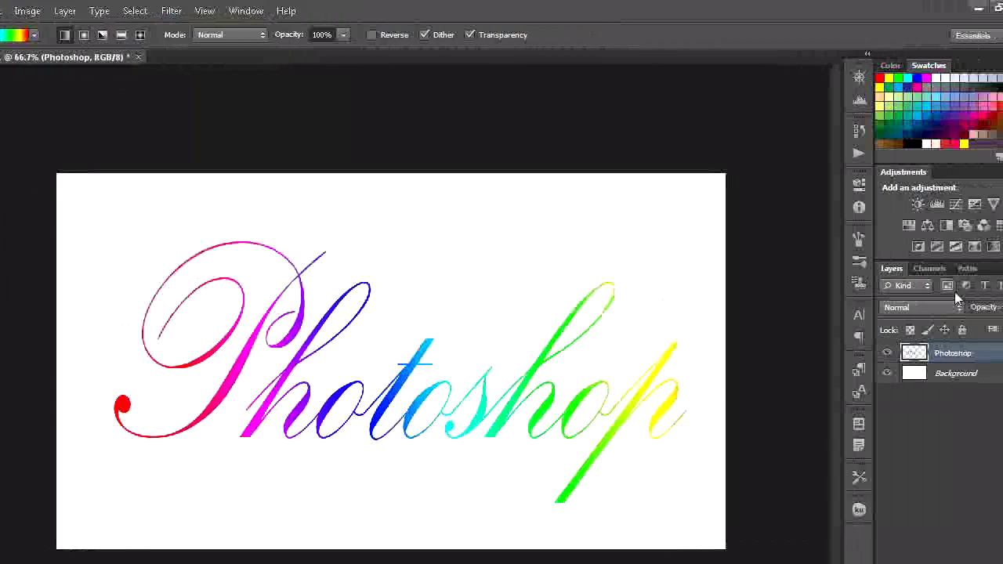
left_click(946, 373)
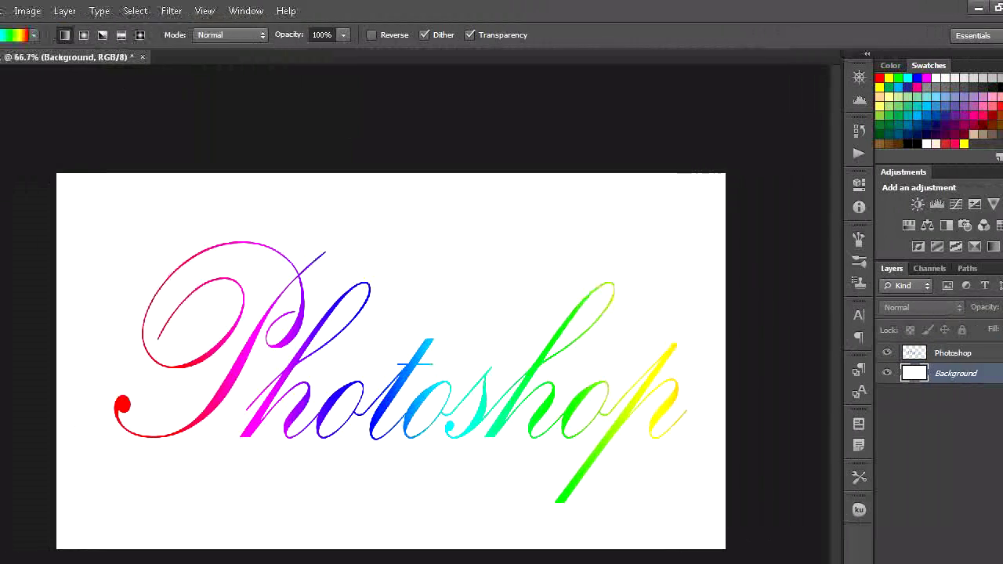
left_click(72, 11)
left_click(80, 214)
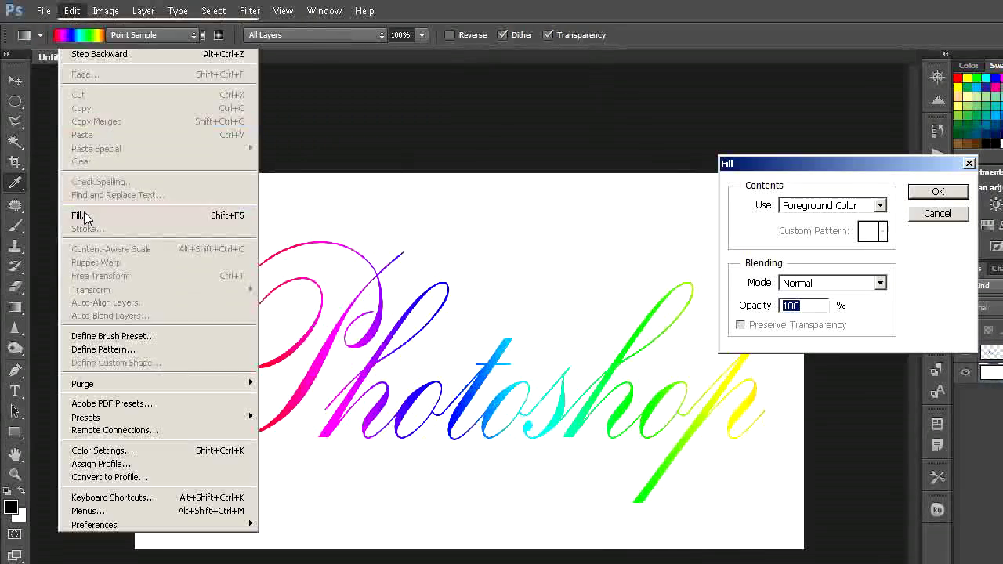
left_click(819, 206)
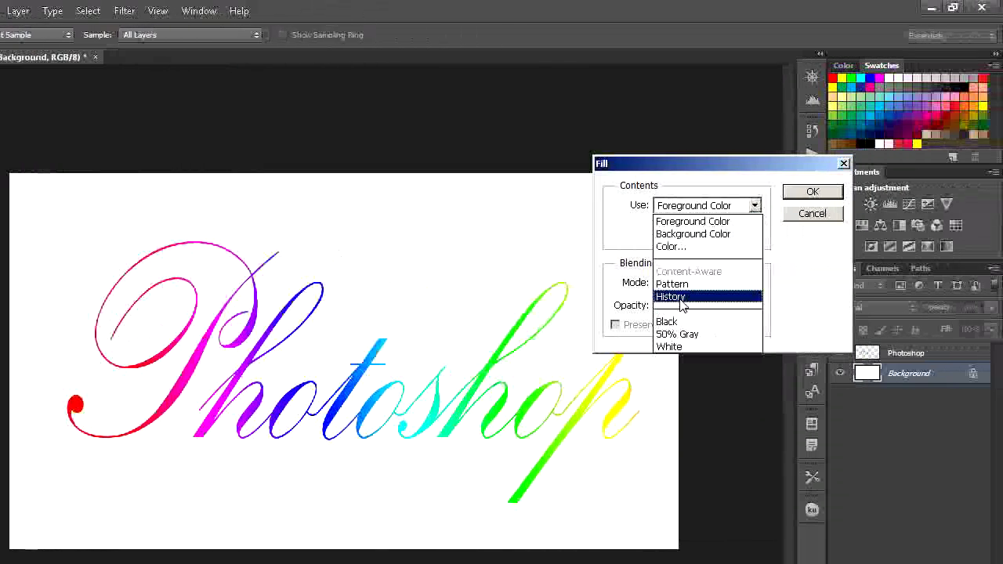
left_click(669, 322)
left_click(813, 193)
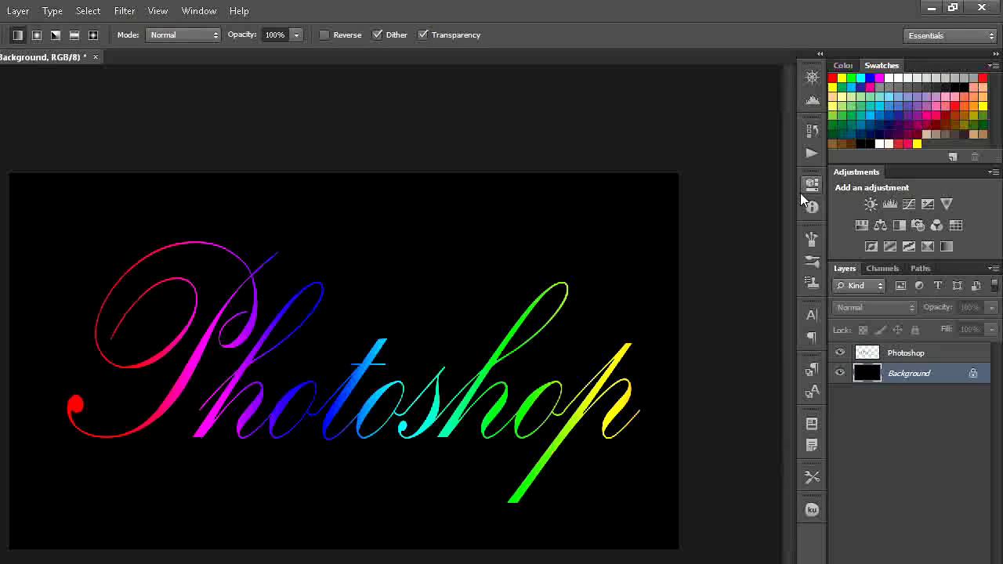
Reselect the lettering and repaint its rainbow gradient, trying radial, then left-to-right linear.
left_click(955, 353)
left_click(868, 354, "ctrl")
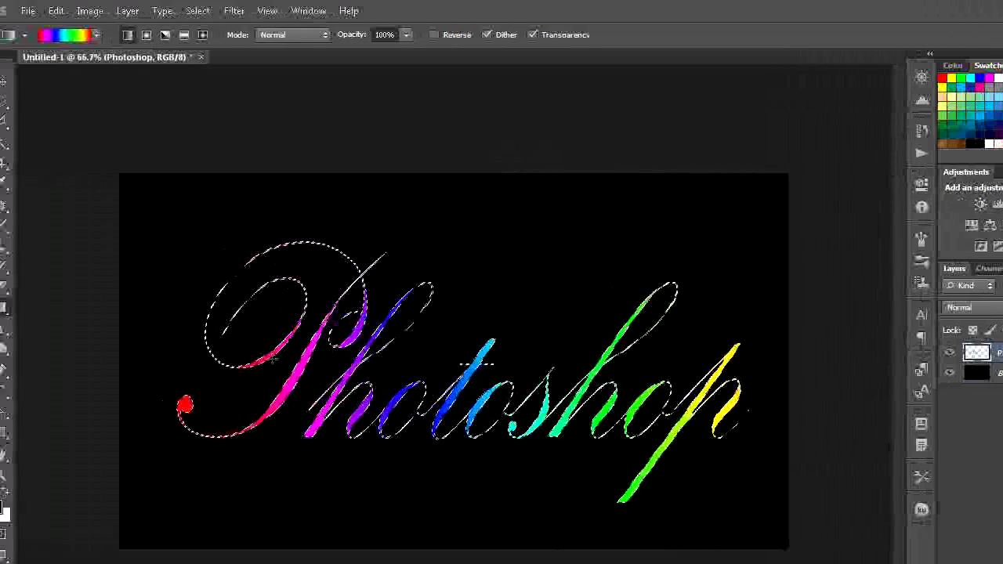
left_click_drag(315, 253, 555, 452)
mouse_move(667, 392)
left_mouse_down()
mouse_move(369, 410)
mouse_move(442, 281)
left_mouse_up()
left_click_drag(459, 213, 448, 415)
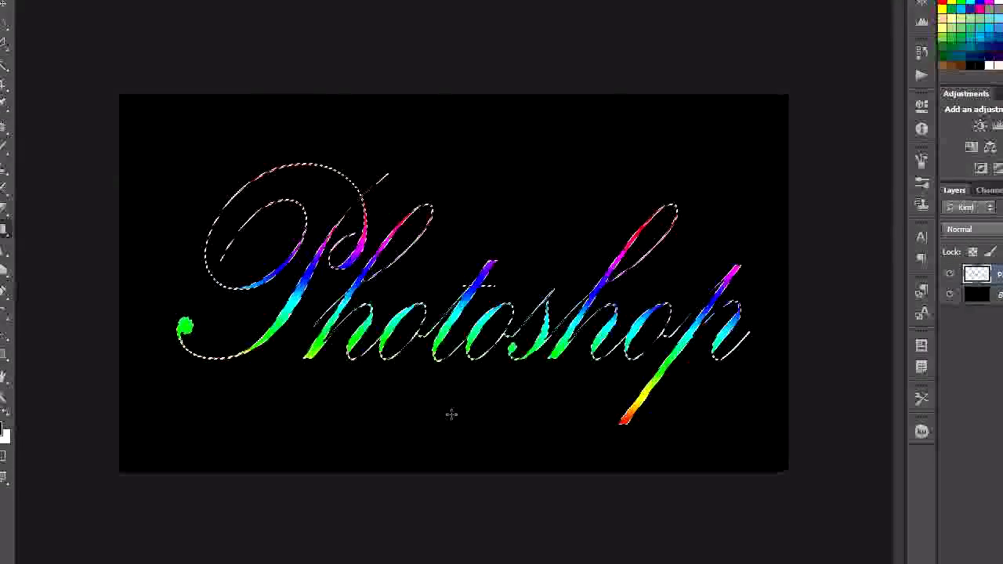
left_click(161, 35)
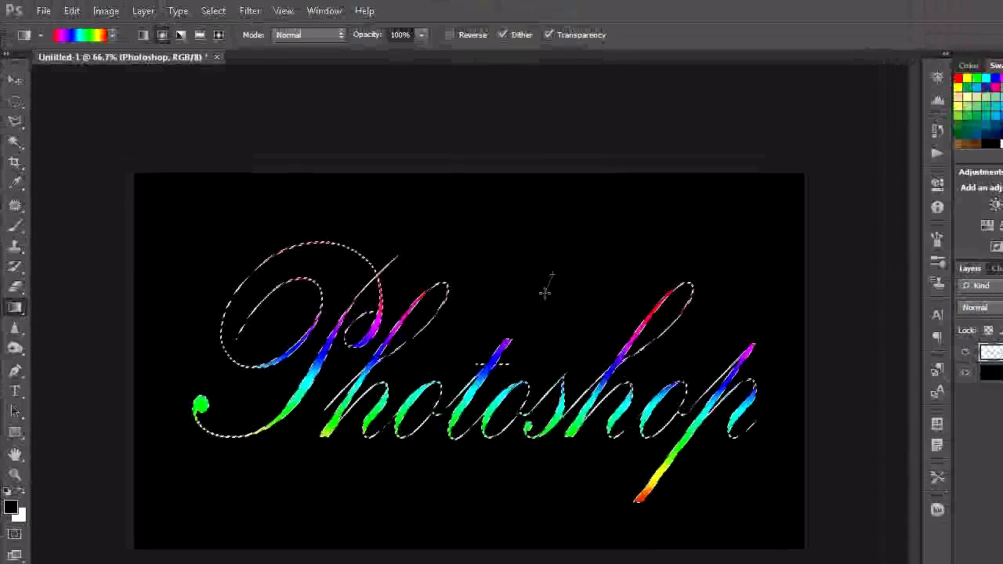
left_click_drag(505, 343, 282, 347)
left_click_drag(271, 300, 862, 361)
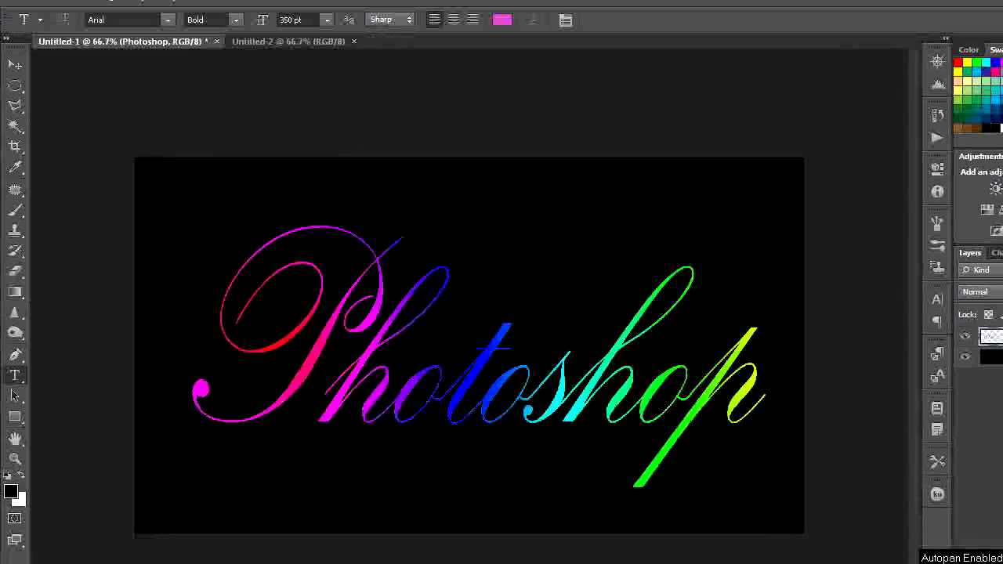
Switch to the blank Untitled-2 document.
left_click(306, 55)
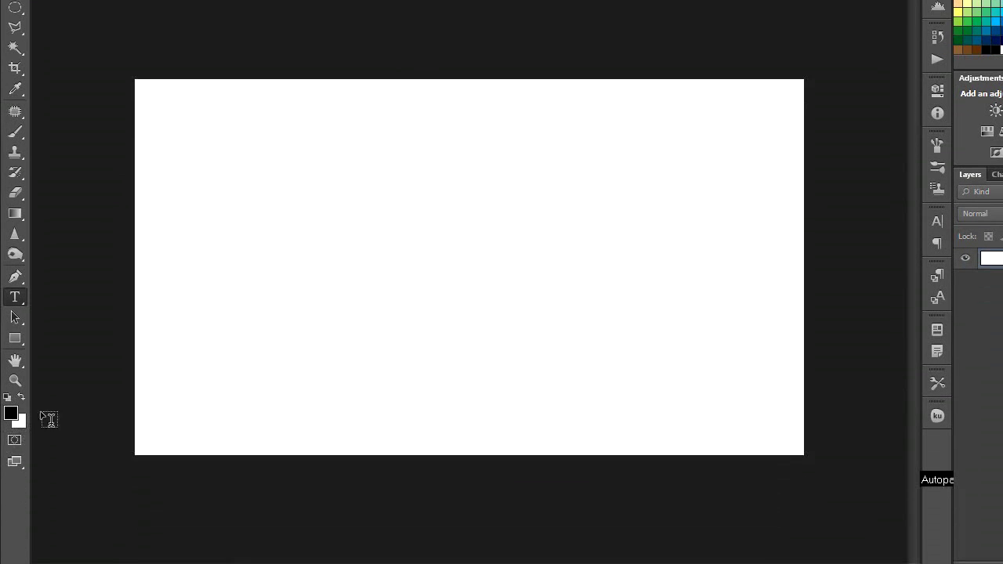
Fill Untitled-2's background with black and type PHOTO in pink bold letters.
key("alt+BackSpace")
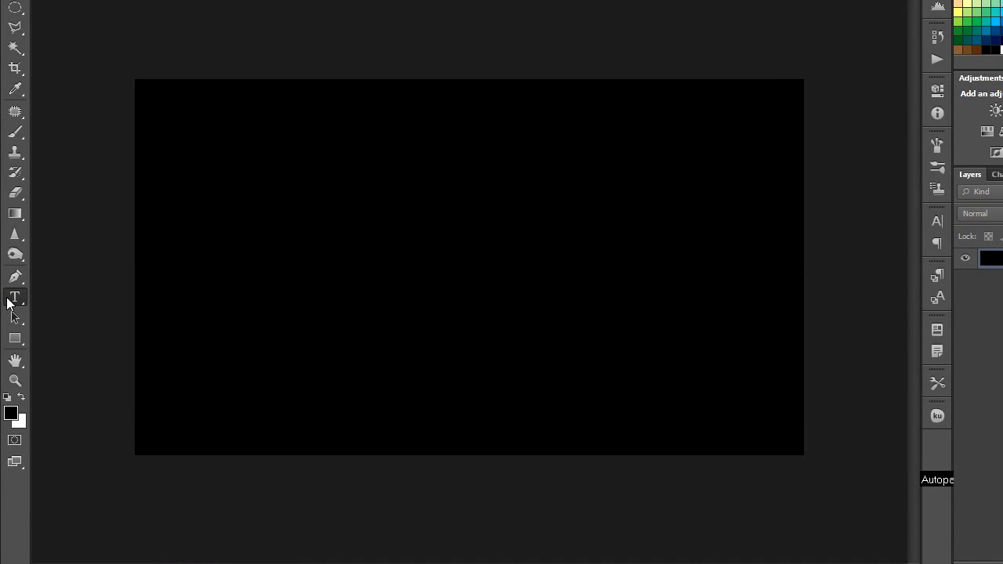
left_click(218, 262)
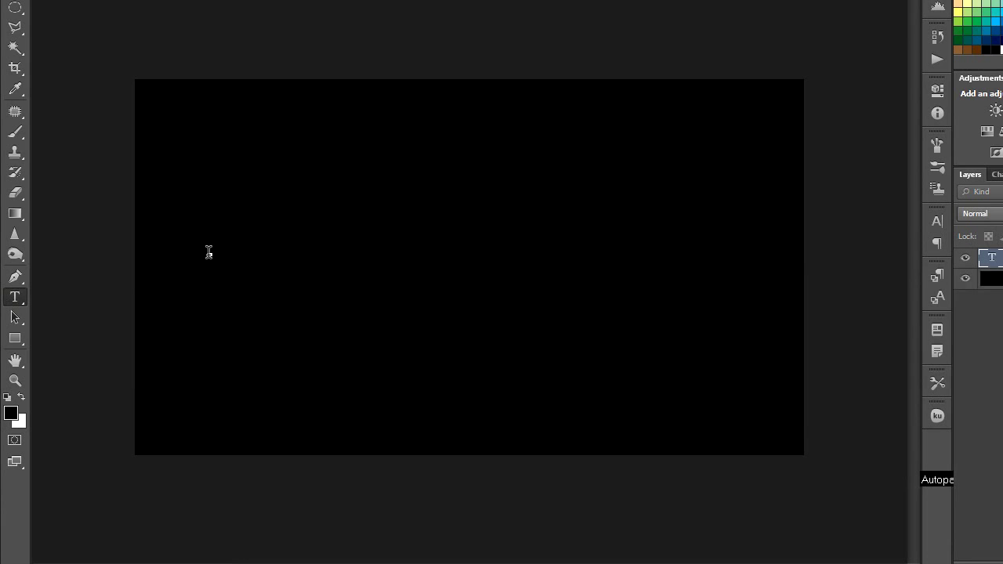
type("PHOTO")
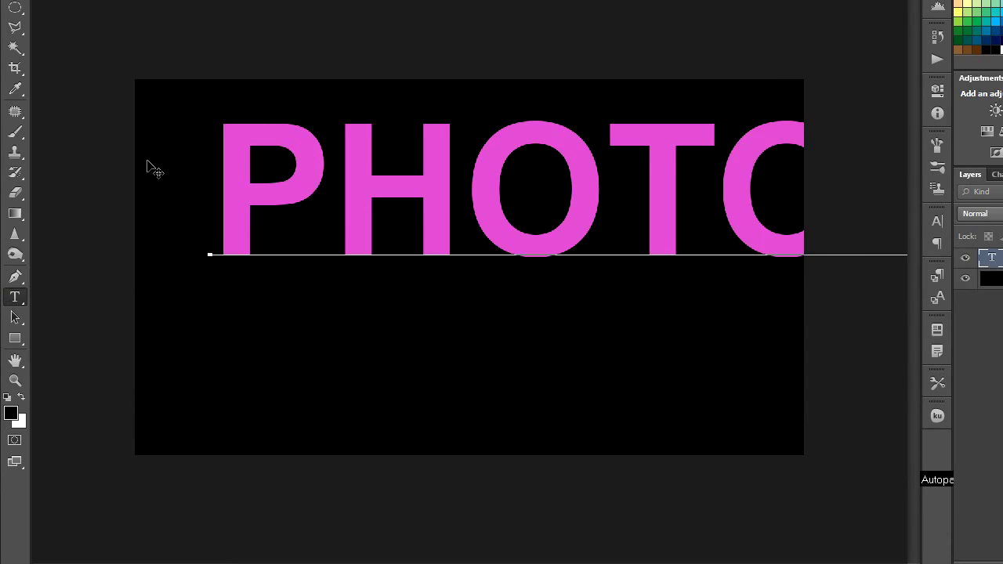
Move the PHOTOSHOP text and transform it to about 50% width and 119% height.
left_click(20, 80)
left_click_drag(482, 270, 403, 303)
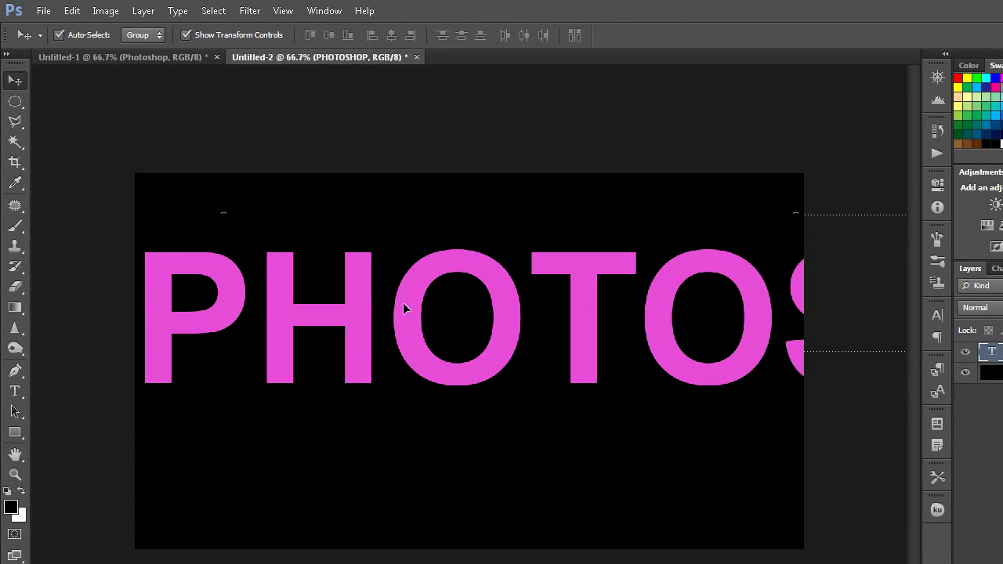
mouse_move(145, 319)
left_mouse_down()
mouse_move(520, 351)
mouse_move(275, 363)
mouse_move(350, 369)
left_mouse_up()
mouse_move(97, 357)
left_mouse_down()
mouse_move(556, 366)
mouse_move(173, 382)
mouse_move(236, 374)
mouse_move(520, 392)
mouse_move(287, 414)
mouse_move(339, 410)
left_mouse_up()
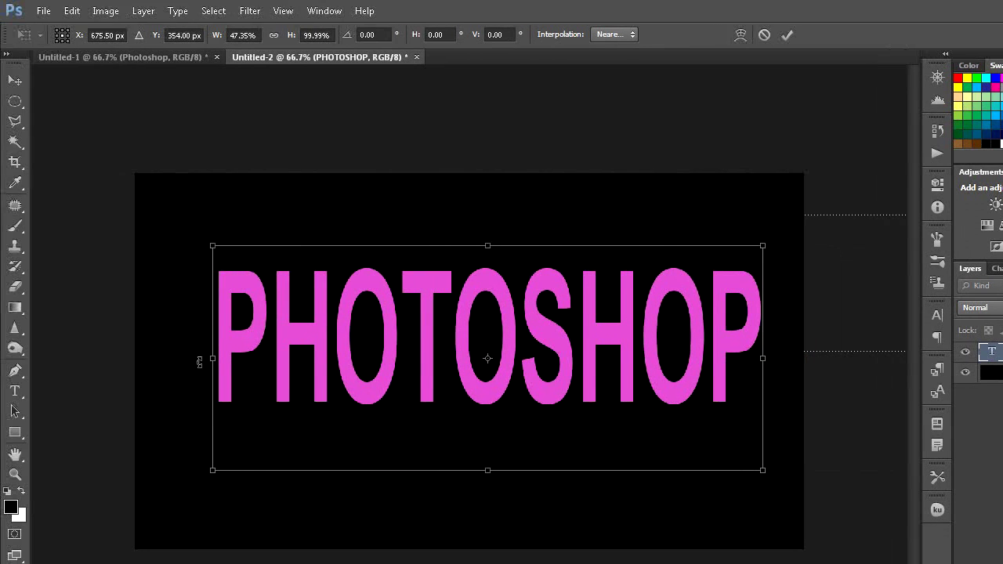
left_click_drag(214, 358, 177, 358)
left_click_drag(487, 245, 487, 230)
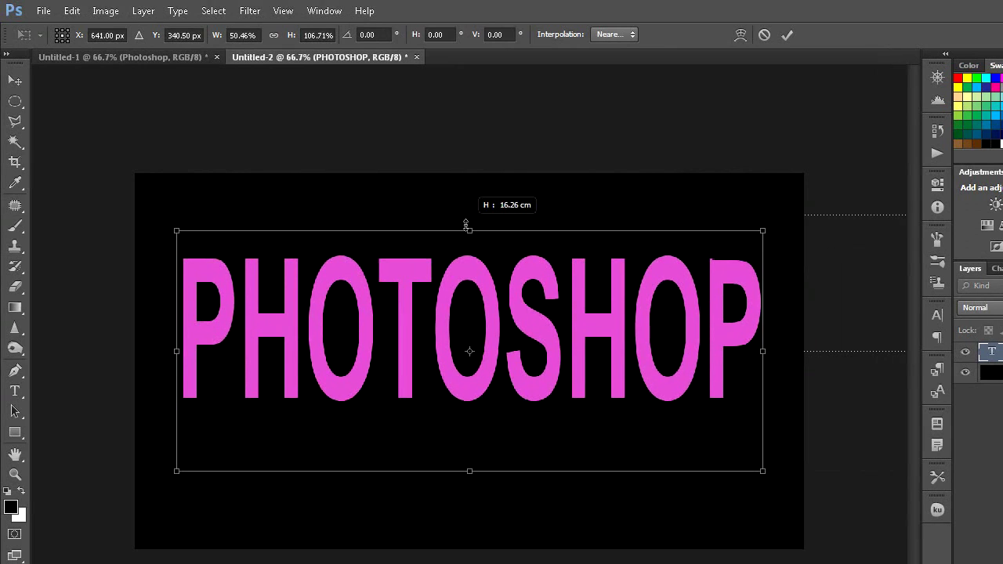
left_click_drag(469, 437, 473, 459)
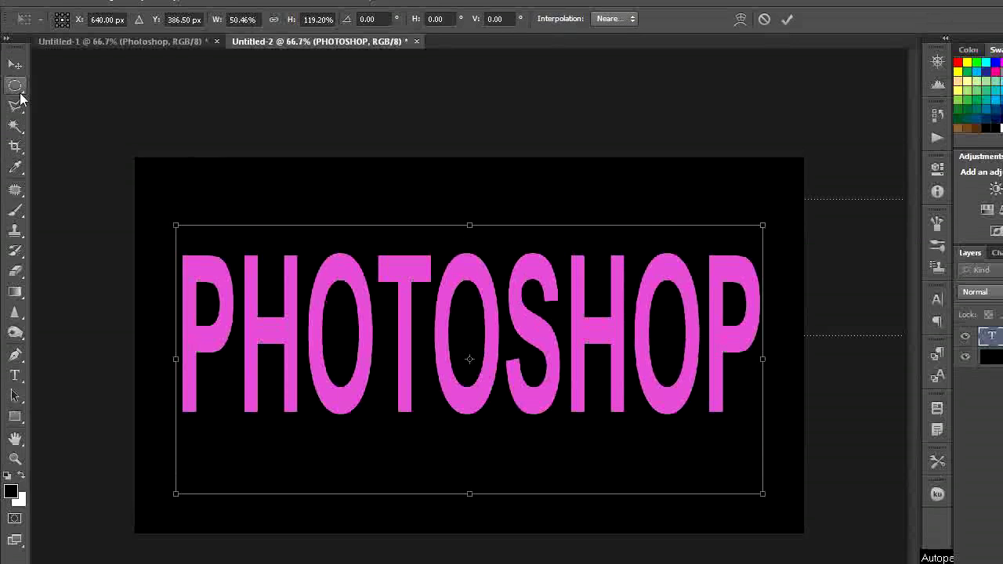
Apply the transform and rasterize the PHOTOSHOP text layer.
left_click(16, 101)
left_click(555, 257)
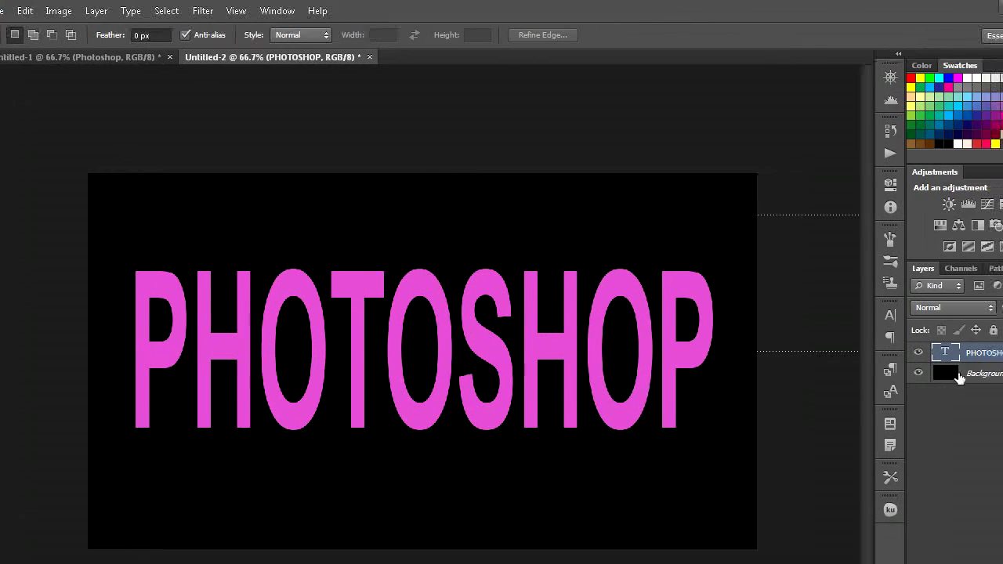
right_click(971, 355)
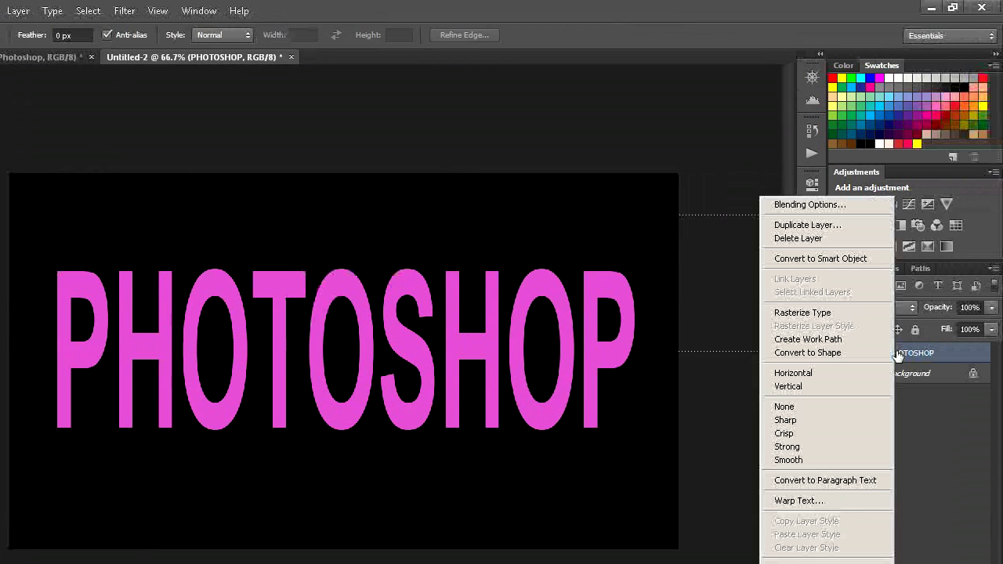
left_click(815, 313)
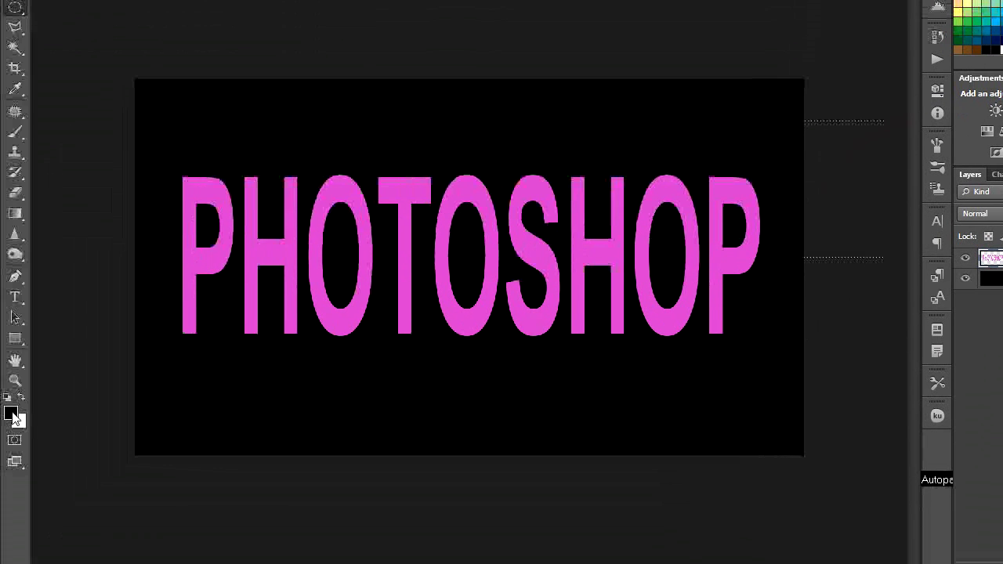
Set the foreground colour to bright green and select the Paint Bucket tool.
left_click(10, 414)
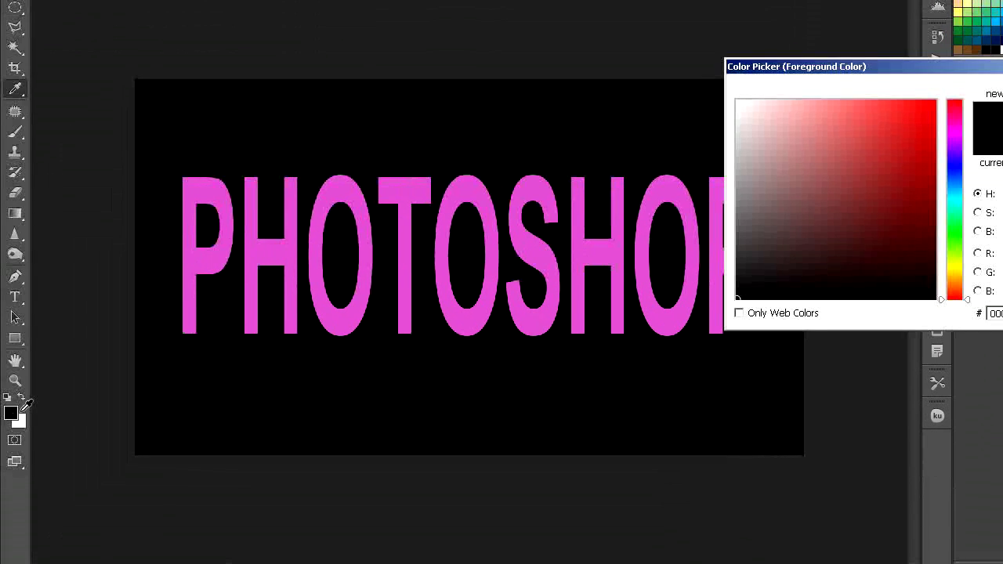
left_click(829, 259)
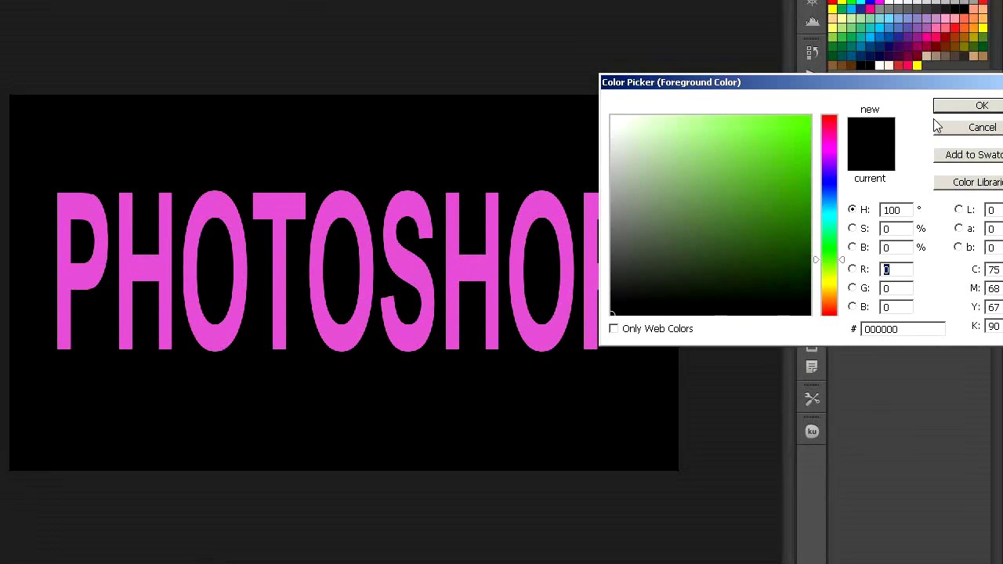
left_click(780, 129)
left_click(982, 105)
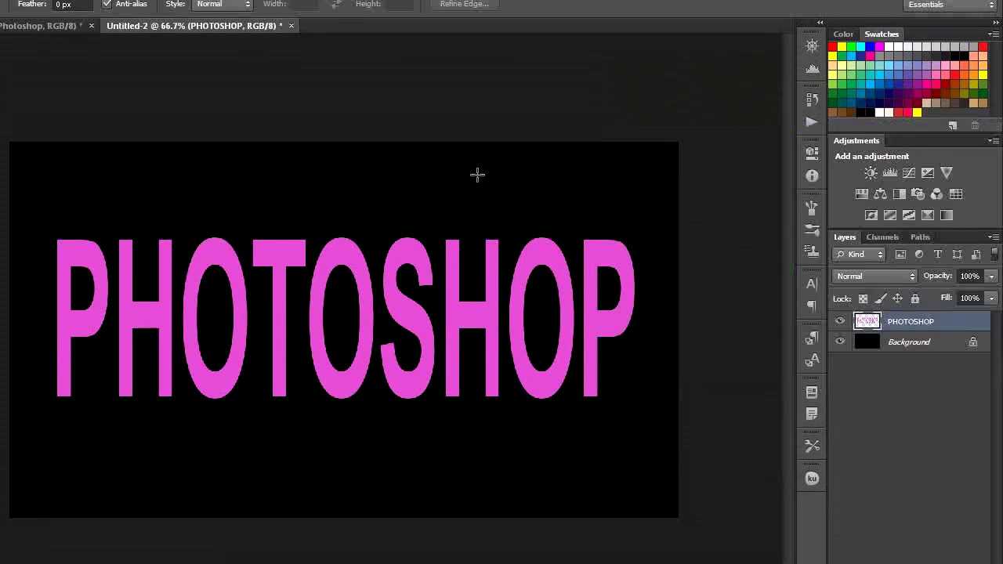
right_click(14, 276)
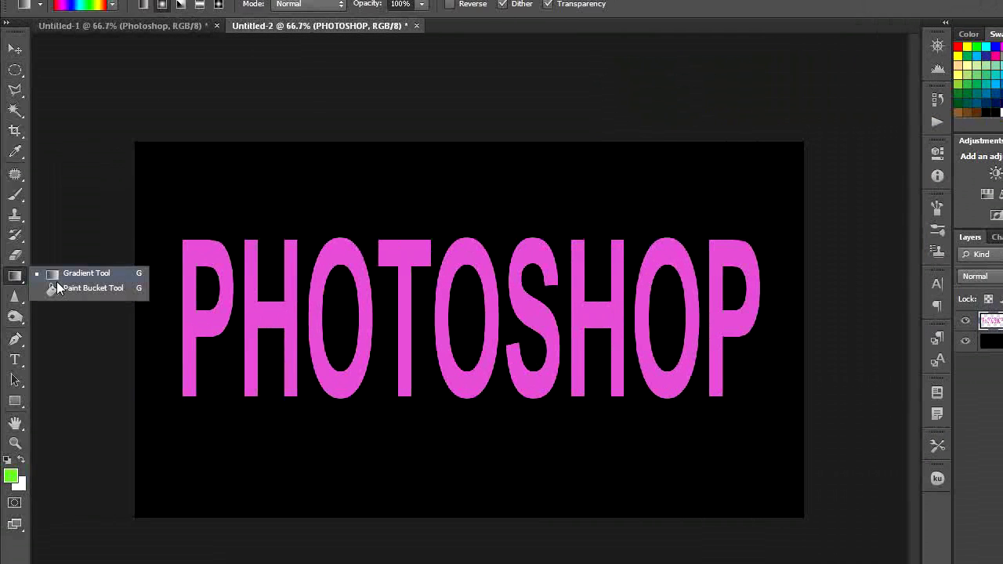
left_click(102, 288)
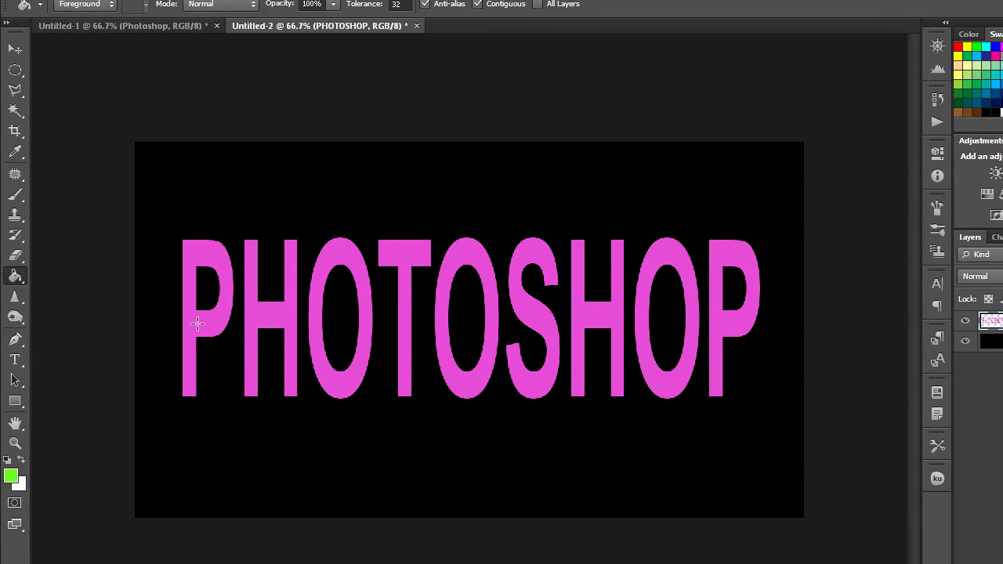
Bucket-fill the first P, first two O's, second H and last P green.
left_click(197, 323)
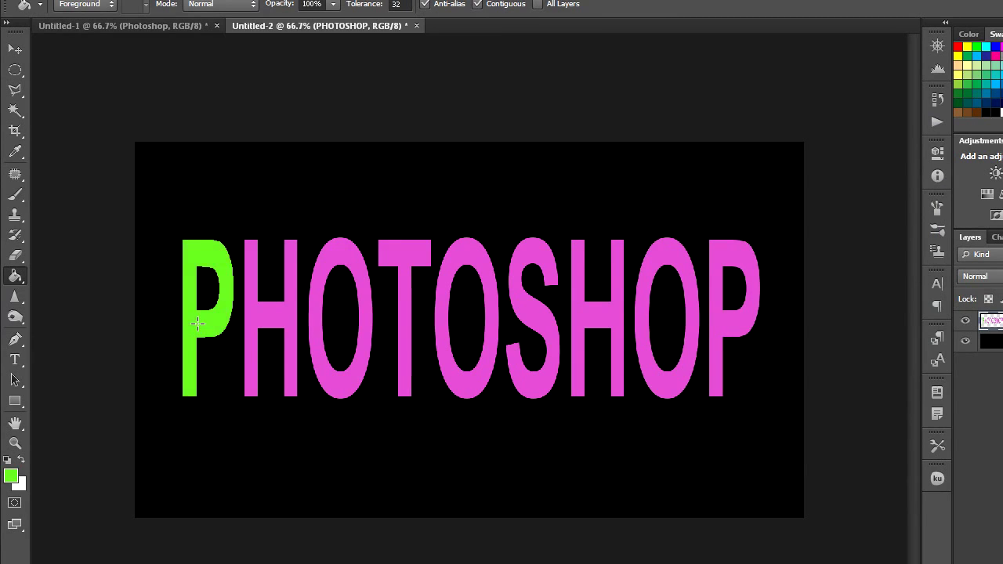
left_click(343, 385)
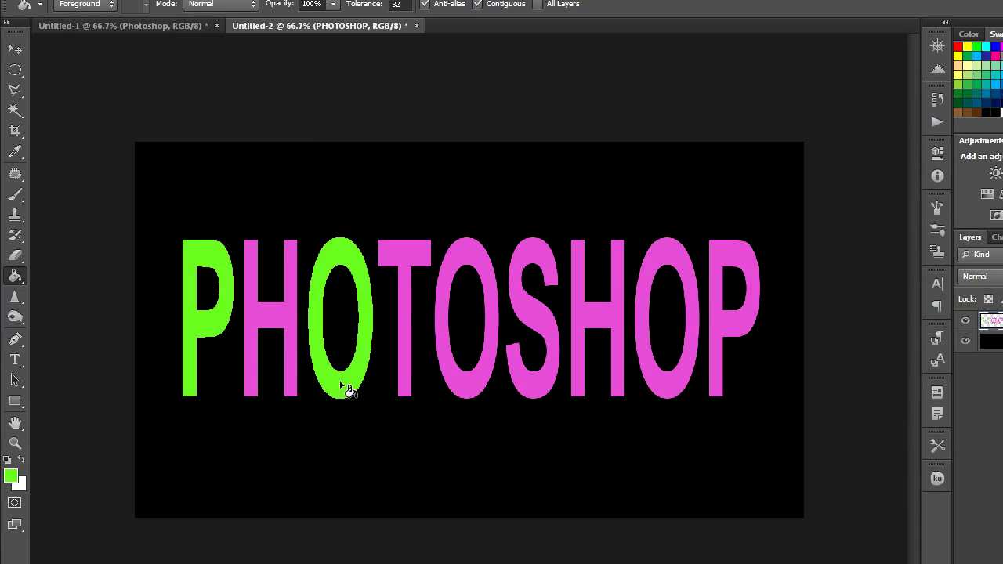
left_click(461, 389)
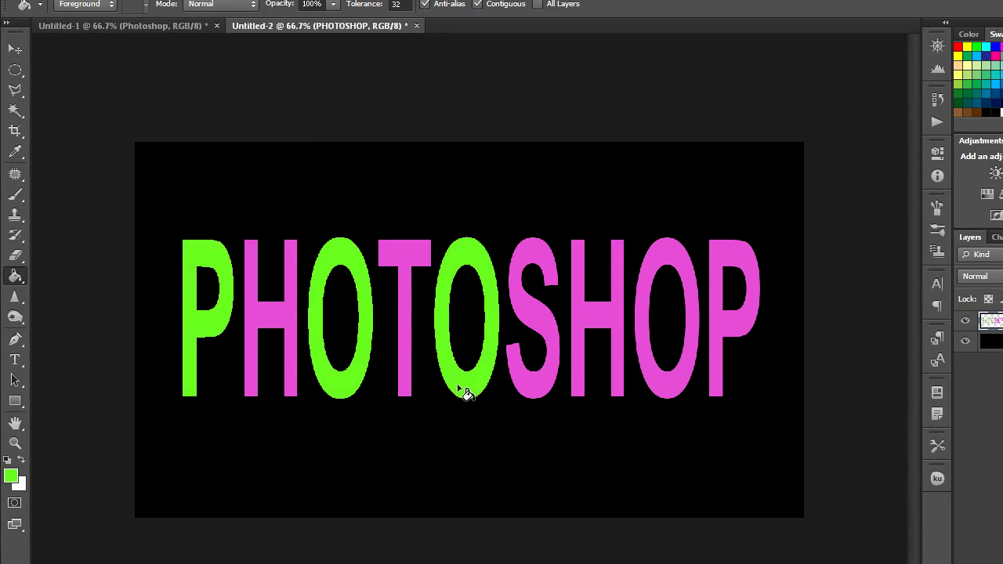
left_click(589, 335)
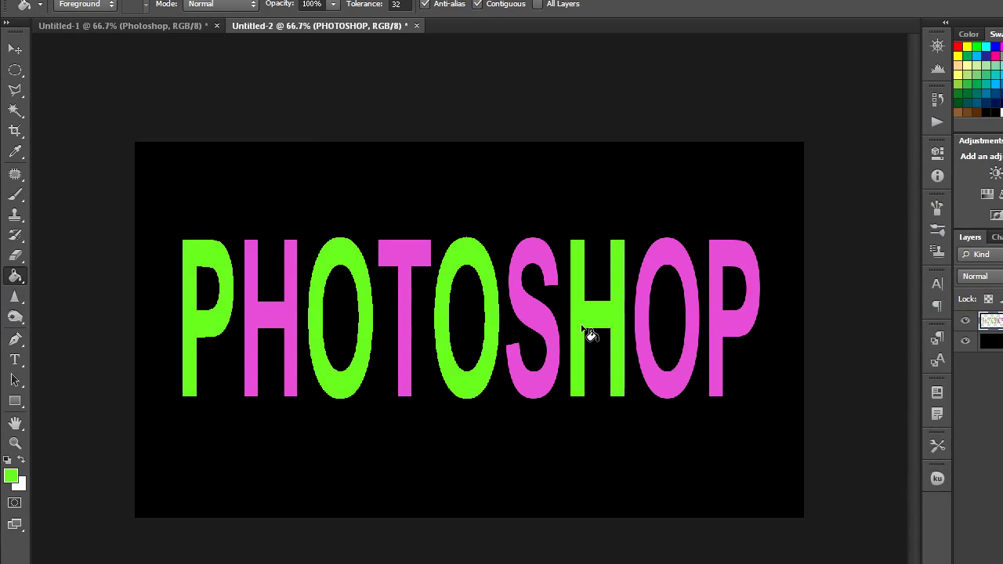
left_click(735, 330)
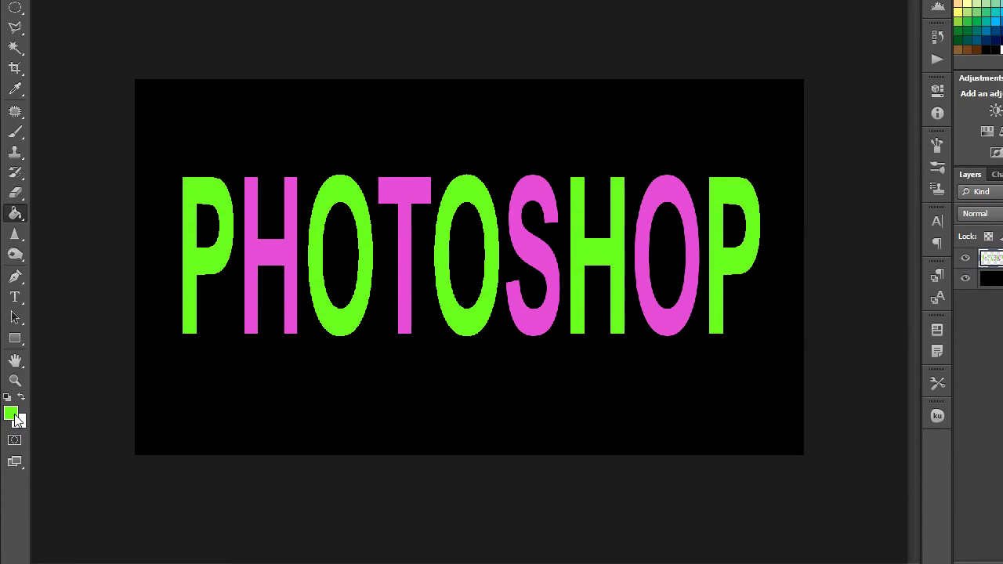
Set the foreground colour to blue and fill the first H and the T.
left_click(13, 415)
left_click(953, 174)
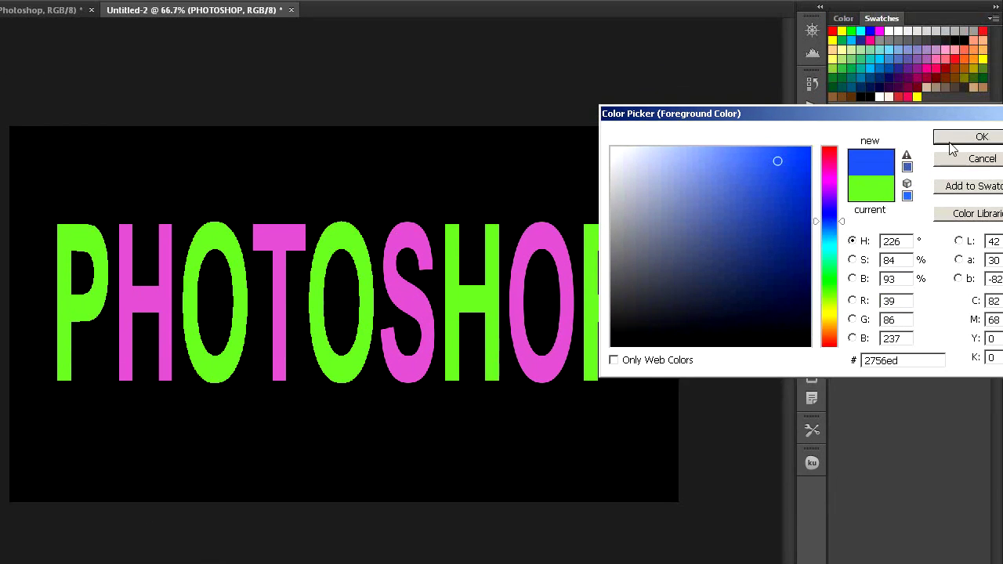
left_click(952, 149)
left_click(267, 322)
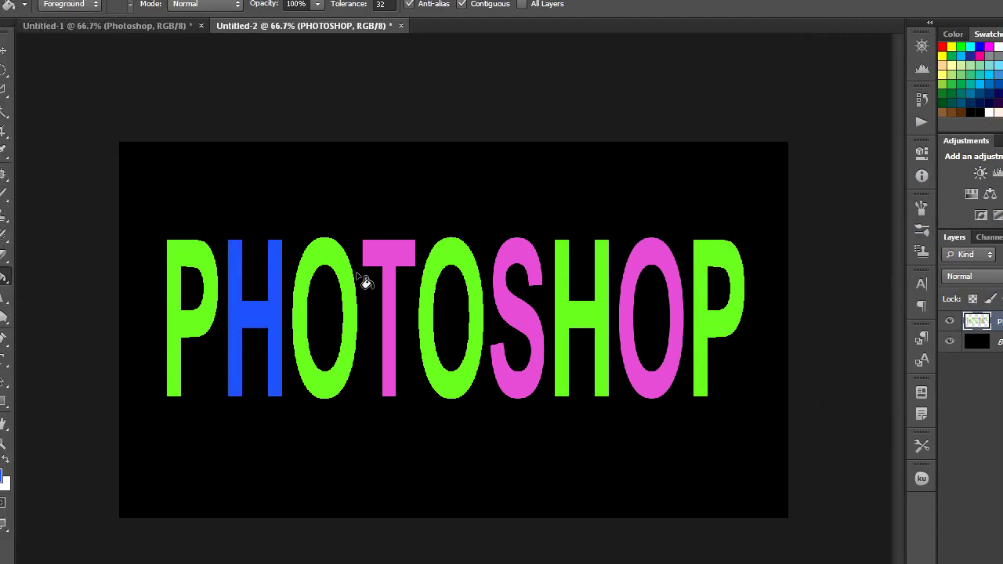
left_click(396, 258)
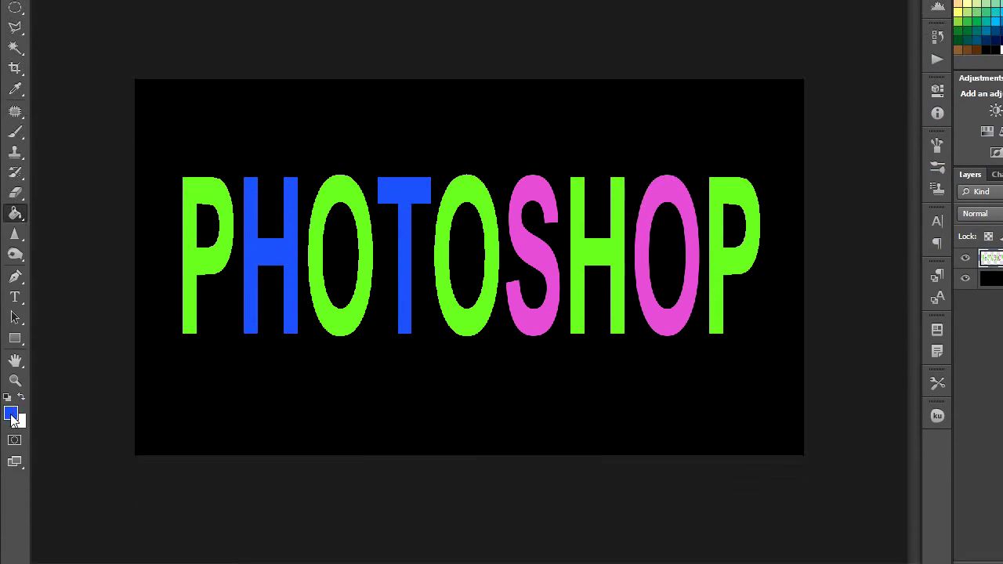
left_click(11, 417)
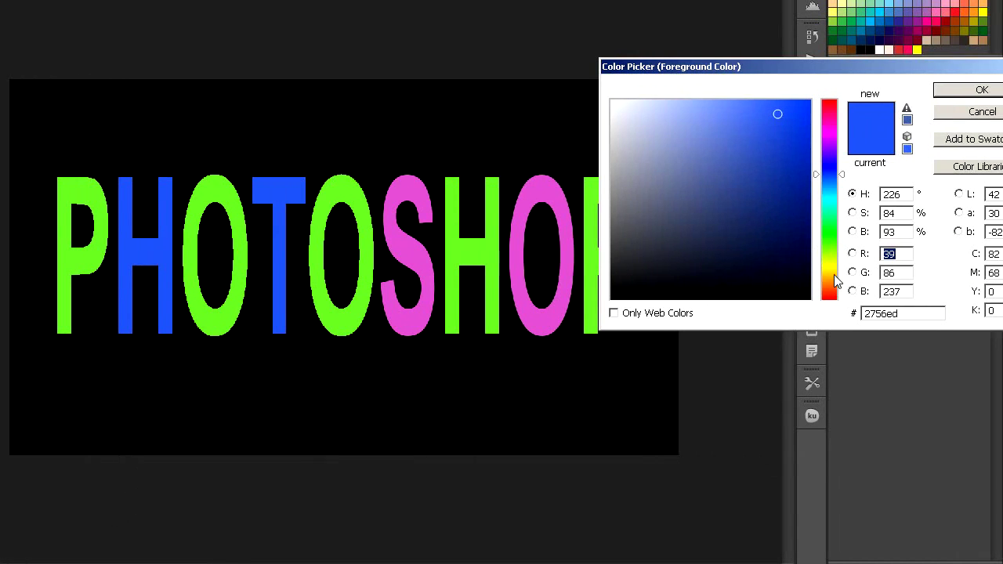
Make the foreground colour yellow and bucket-fill the second O and both P's.
left_click(832, 270)
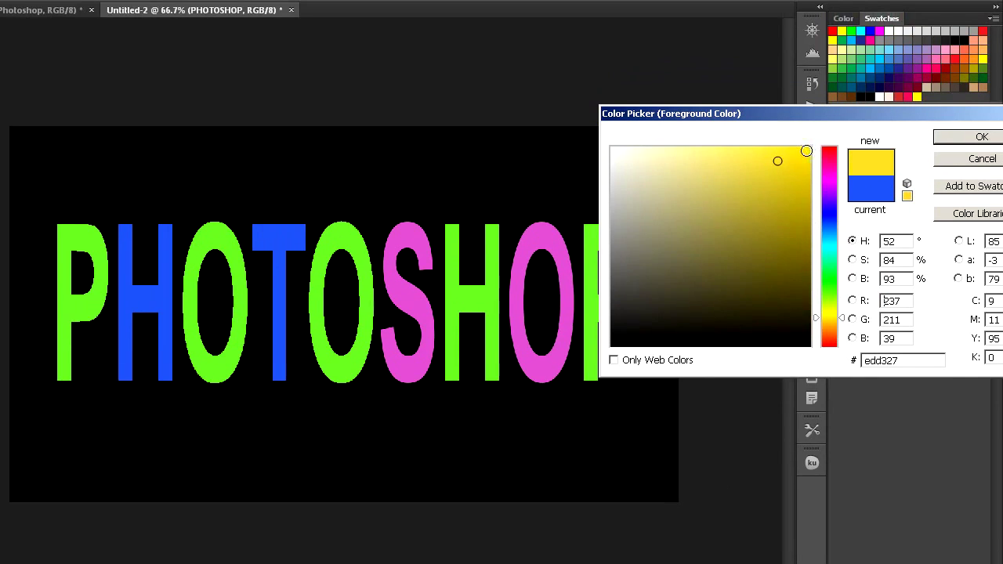
left_click(981, 136)
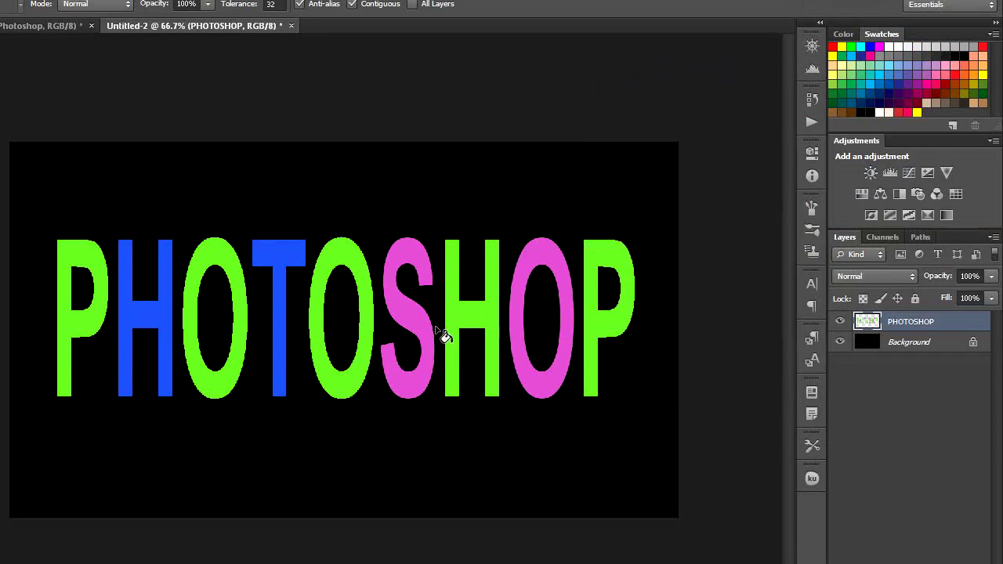
left_click(365, 368)
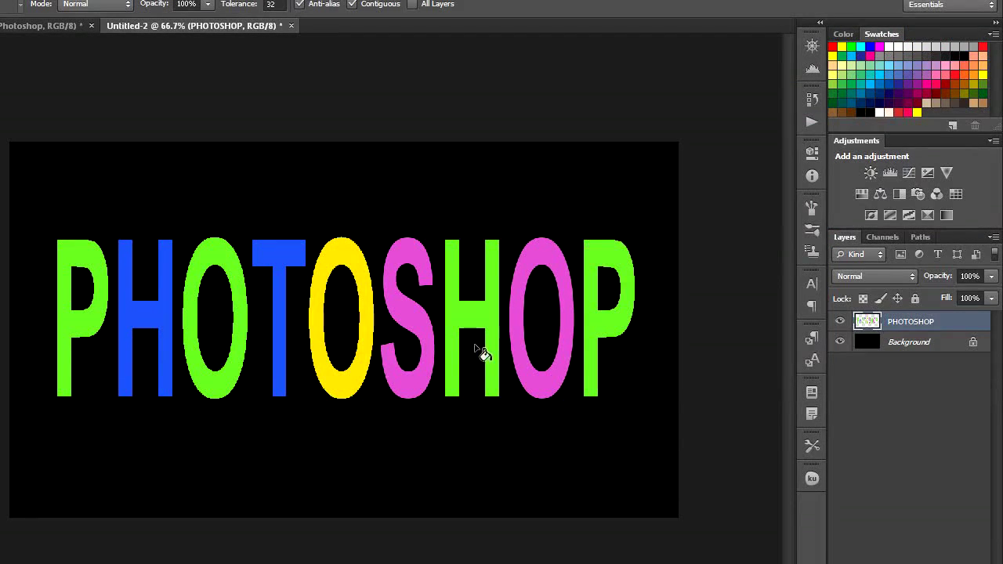
left_click(599, 334)
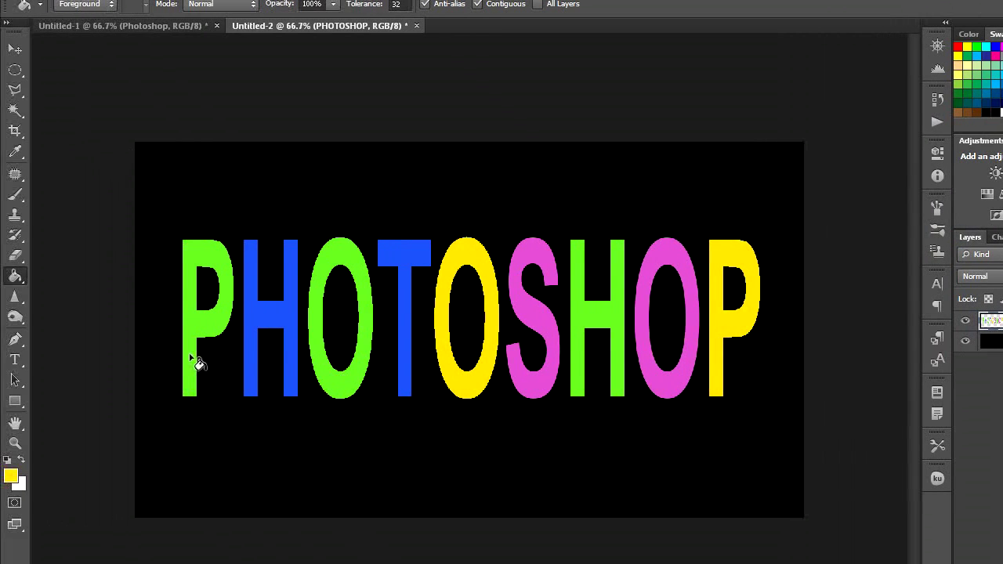
left_click(190, 360)
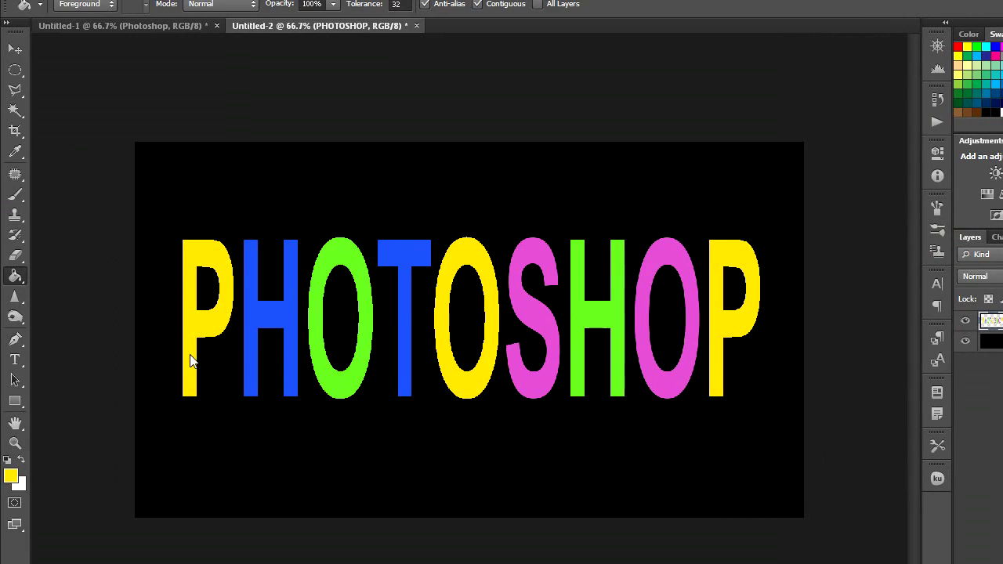